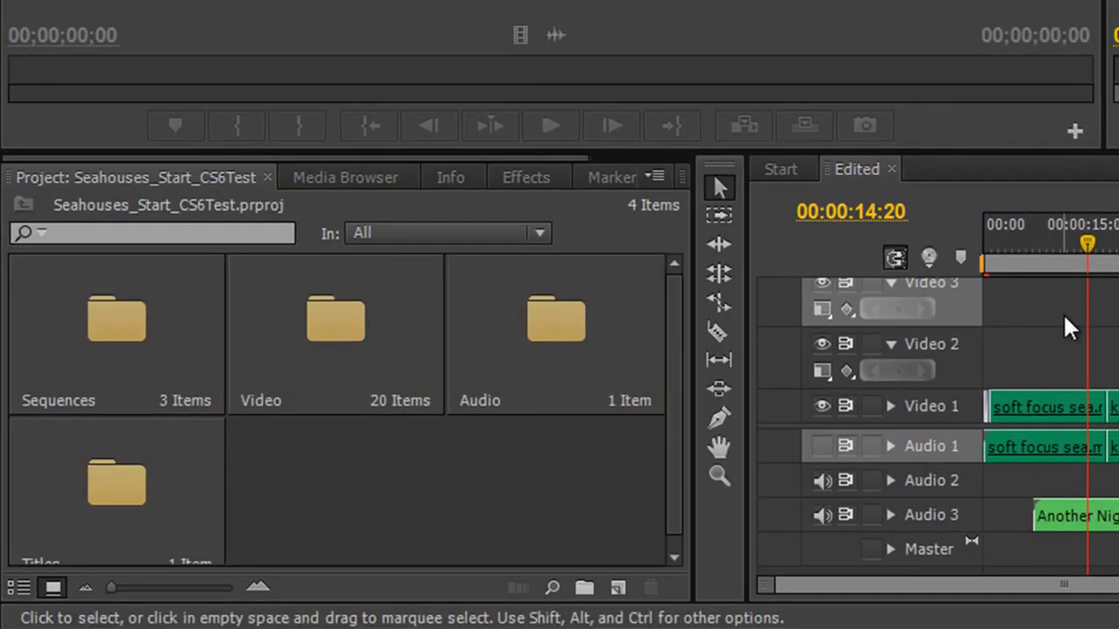
# Make a new sequence from the kids playing in surf clip in the Video bin and scrub through it
pyautogui.doubleClick(313, 333)
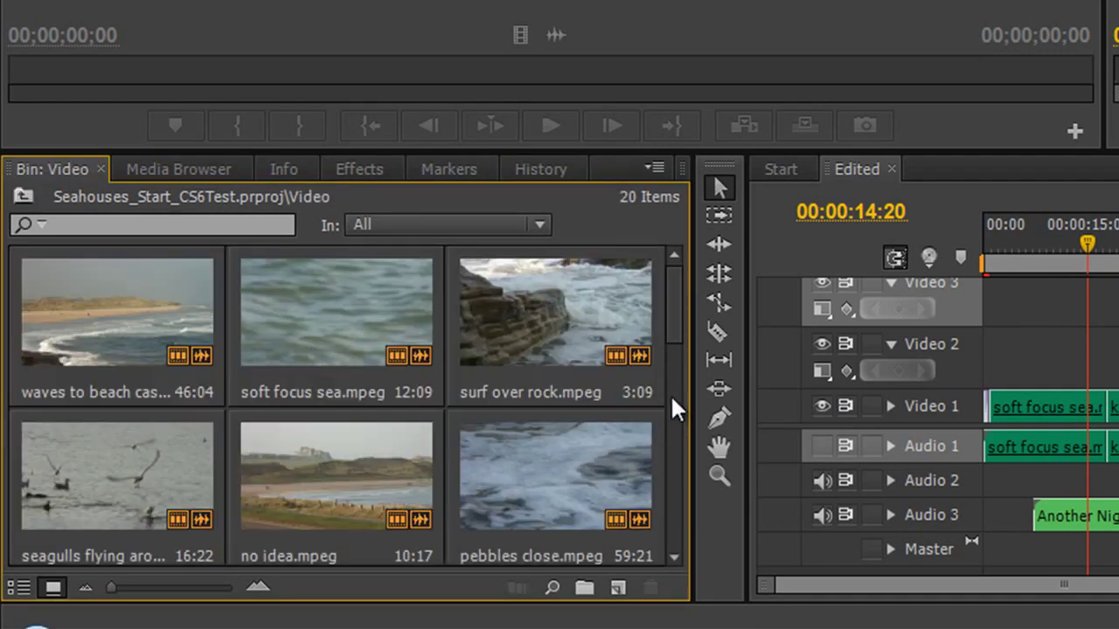
pyautogui.moveTo(669, 331); pyautogui.dragTo(659, 511)
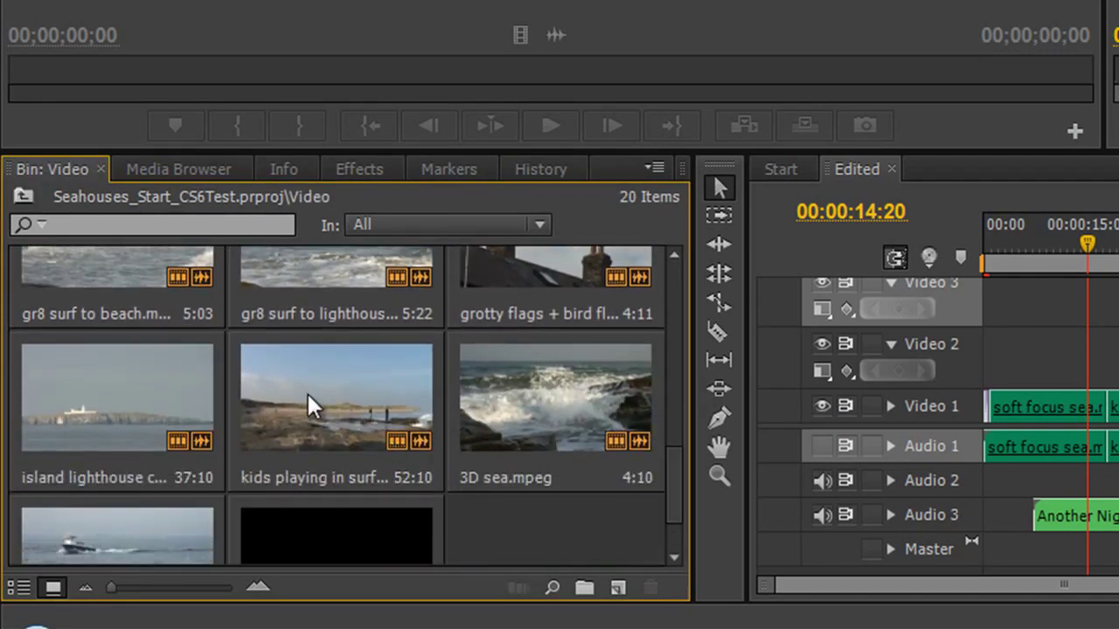
pyautogui.moveTo(304, 425); pyautogui.dragTo(618, 591)
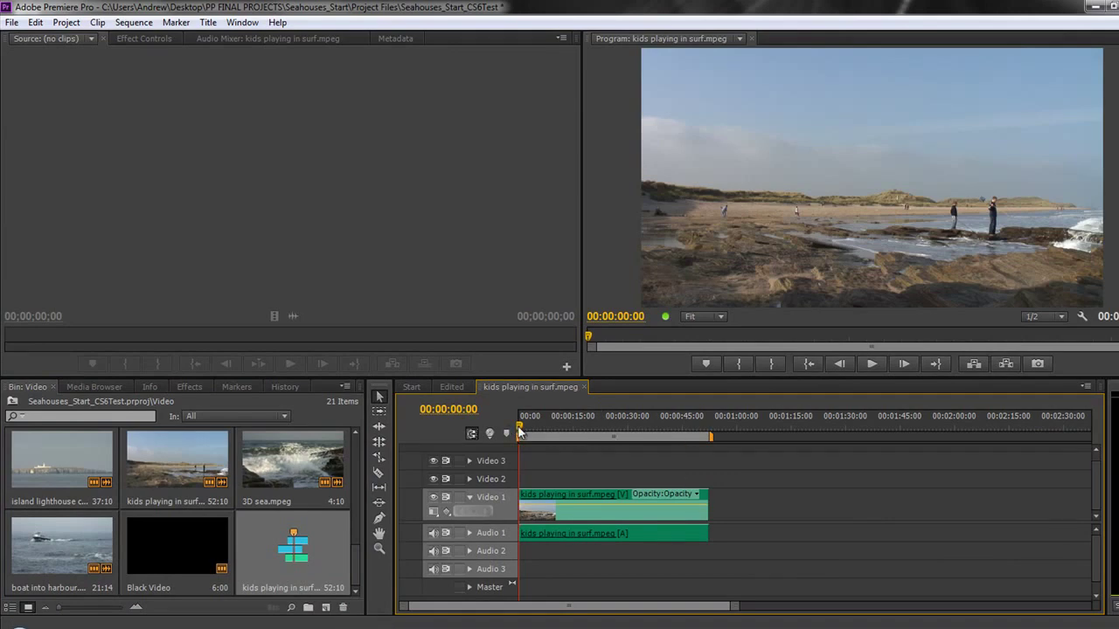
pyautogui.moveTo(519, 428); pyautogui.dragTo(616, 468)
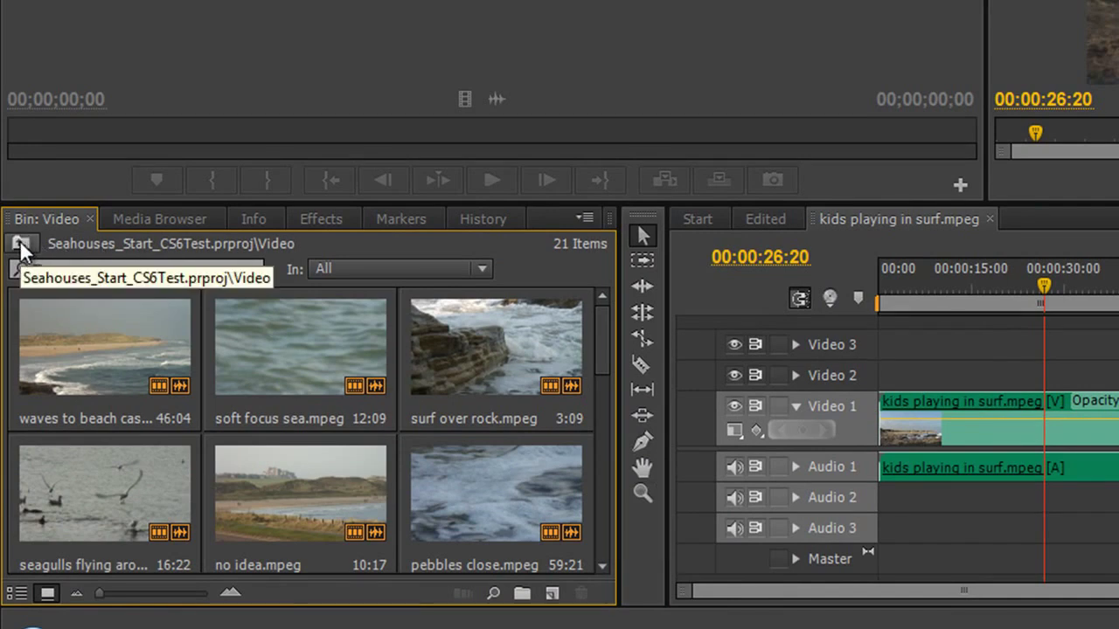
# Put the Arrow title from the Titles bin on Video 2 above the surf clip and lengthen it
pyautogui.click(19, 240)
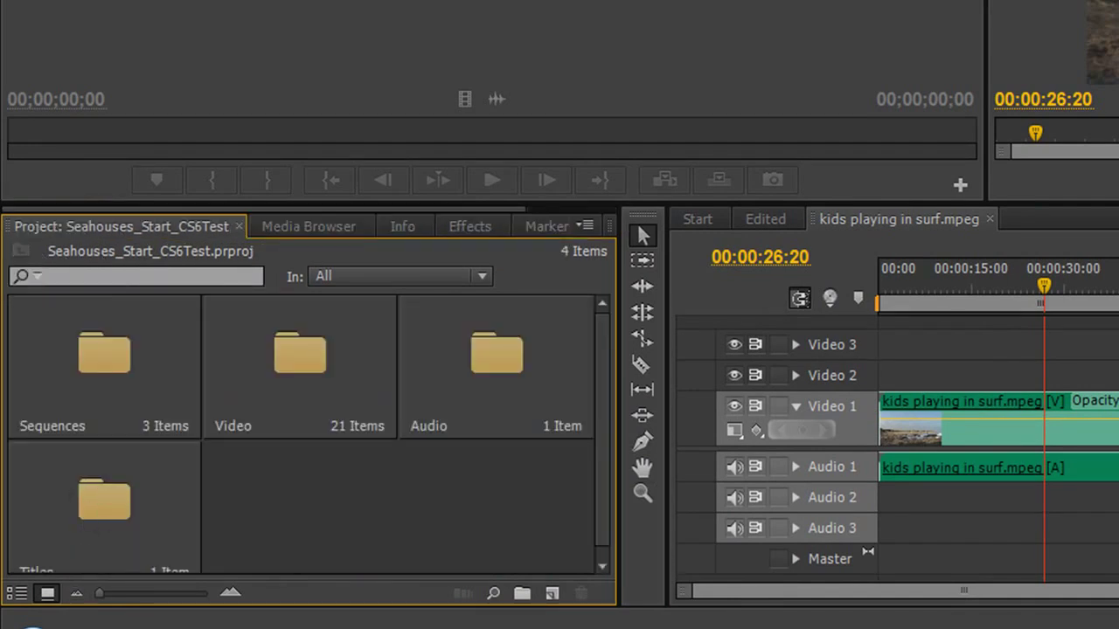
pyautogui.doubleClick(98, 518)
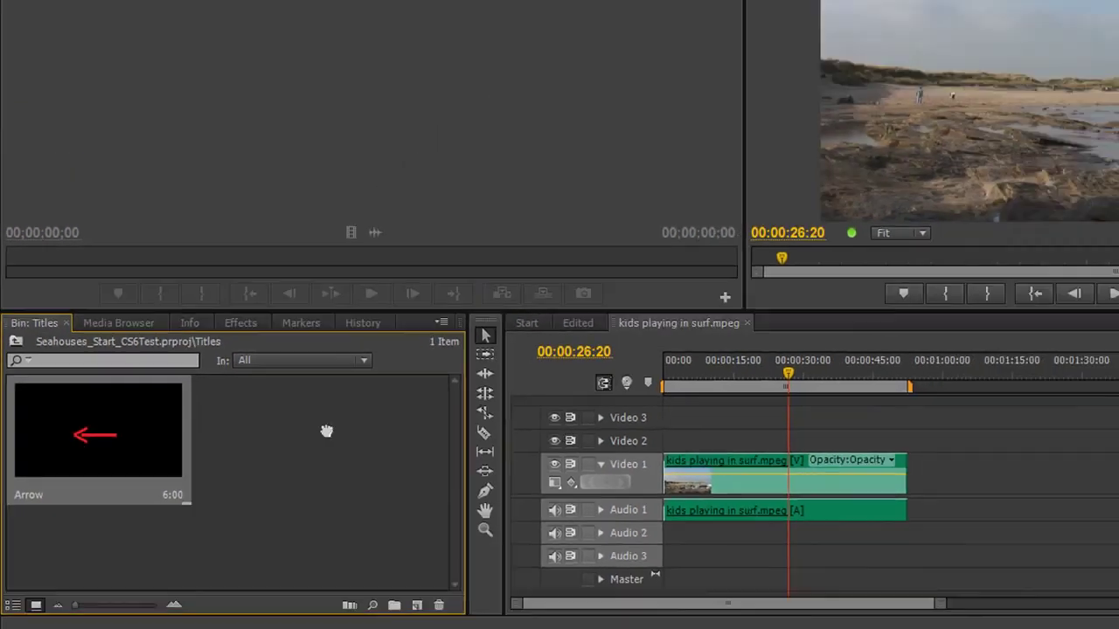
pyautogui.moveTo(326, 431); pyautogui.dragTo(730, 451)
pyautogui.moveTo(577, 489); pyautogui.dragTo(655, 484)
pyautogui.moveTo(621, 440); pyautogui.dragTo(598, 456)
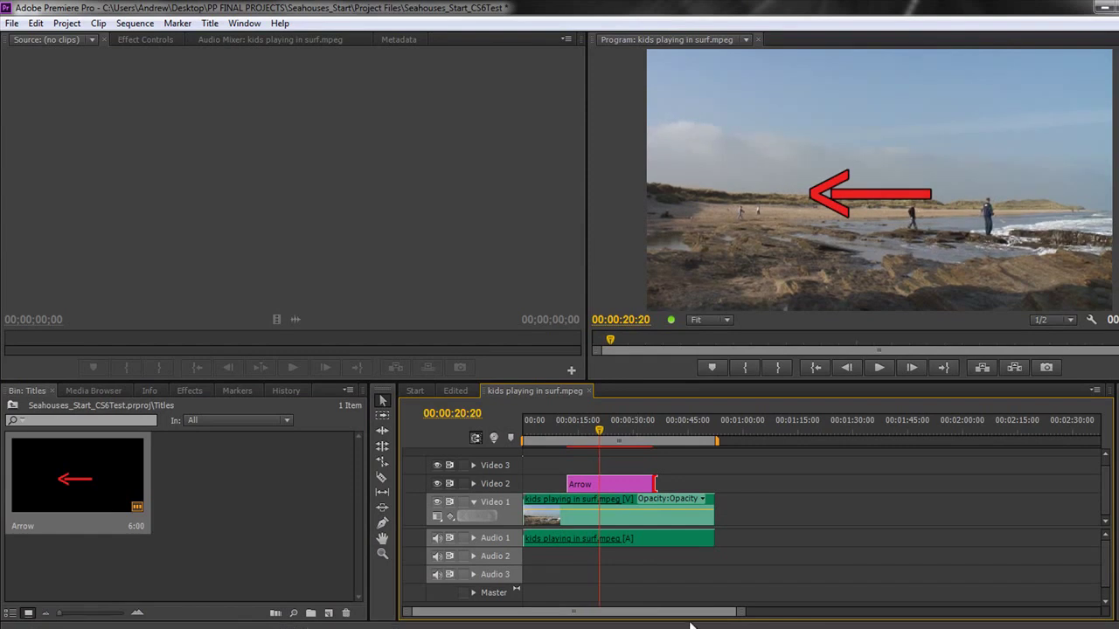
# Show the Arrow clip's Motion properties in Effect Controls: Position 720, 540 and Scale 100
pyautogui.click(617, 486)
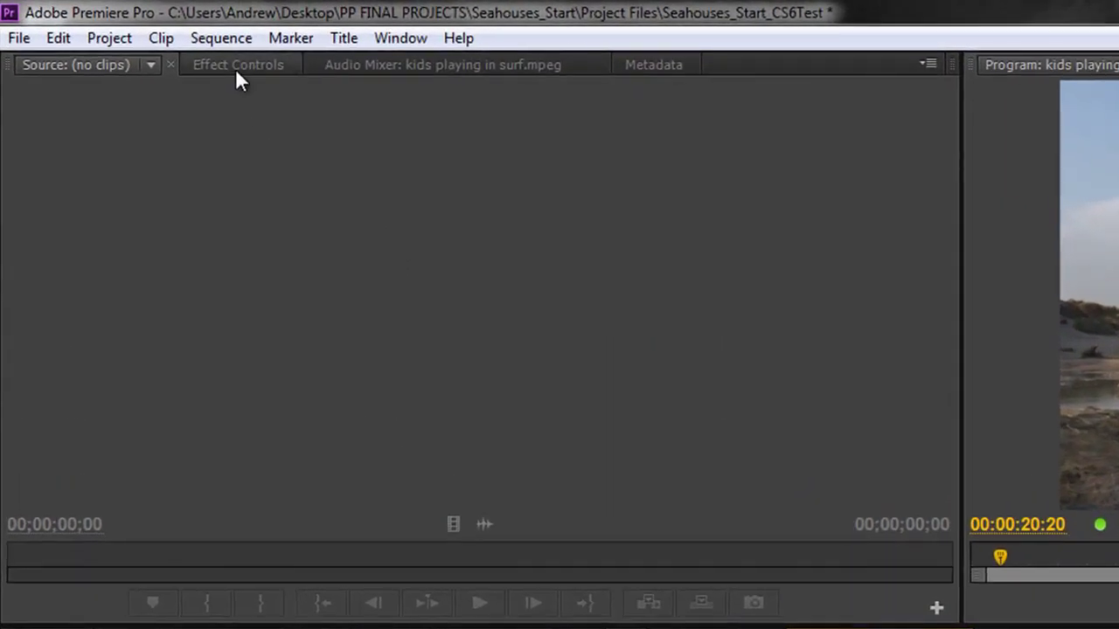
pyautogui.click(241, 70)
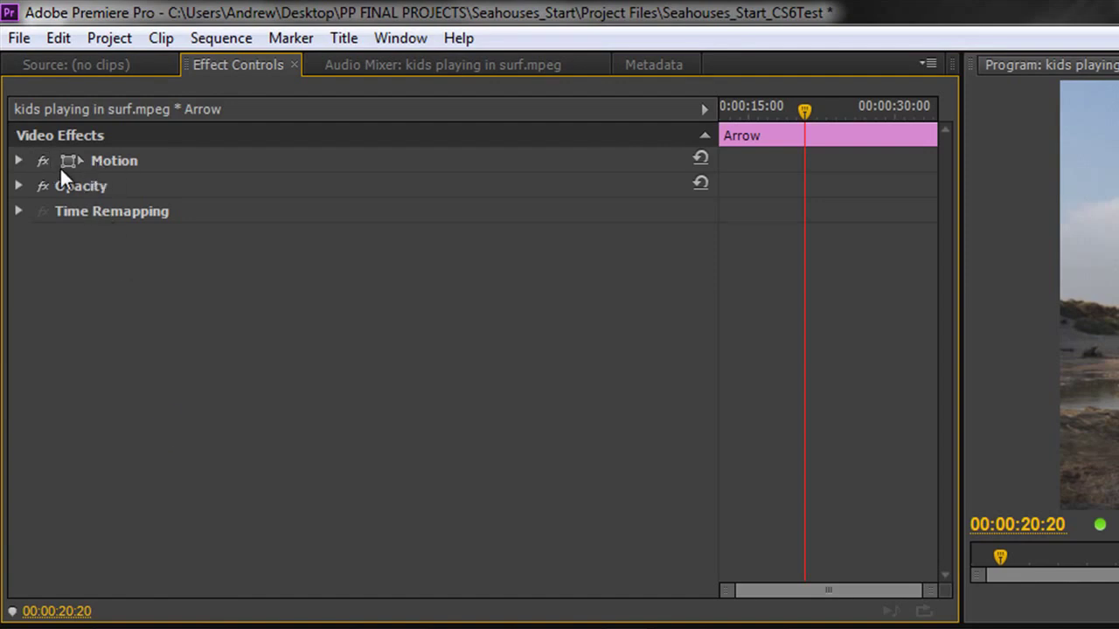
pyautogui.click(16, 160)
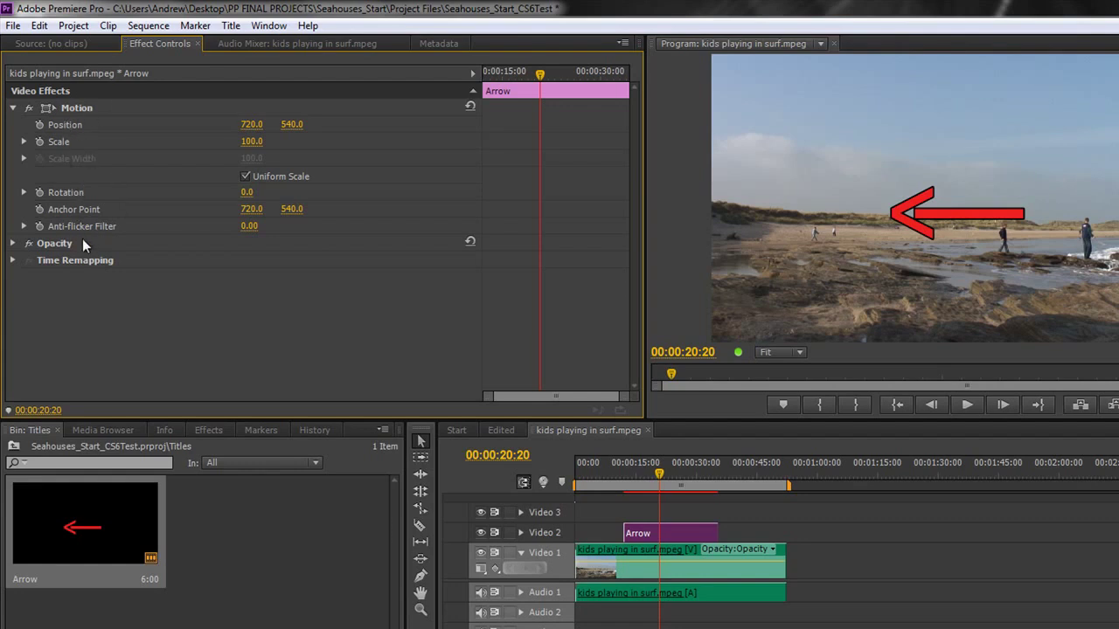
# Move the red arrow up to 726.8, 467.6 and shrink it to 63.7 scale in the Program monitor
pyautogui.click(45, 110)
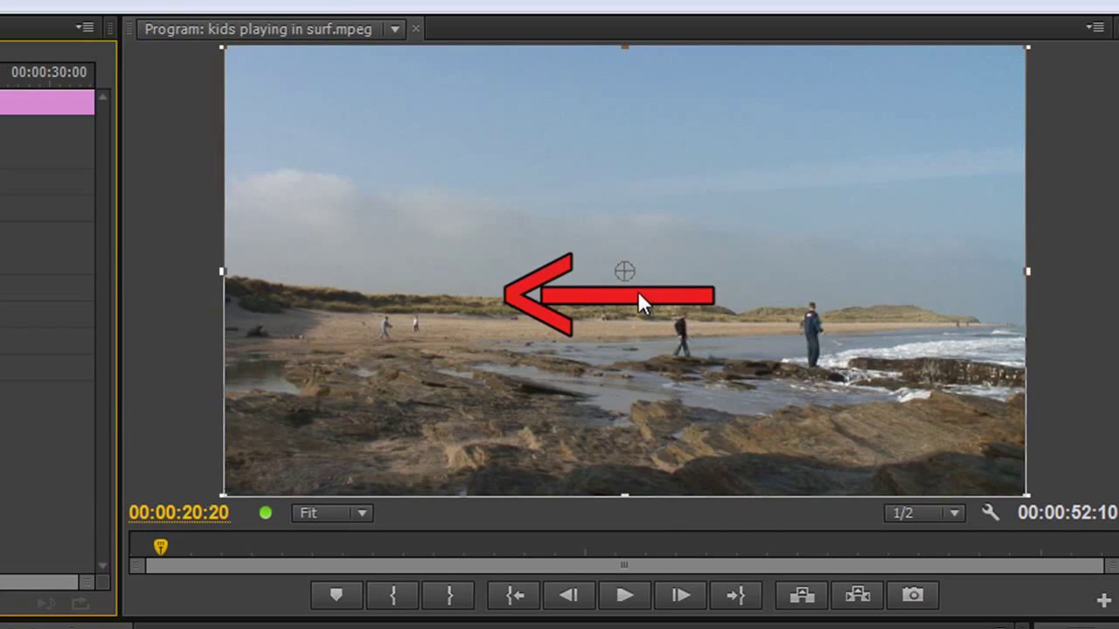
pyautogui.moveTo(638, 294); pyautogui.dragTo(636, 261)
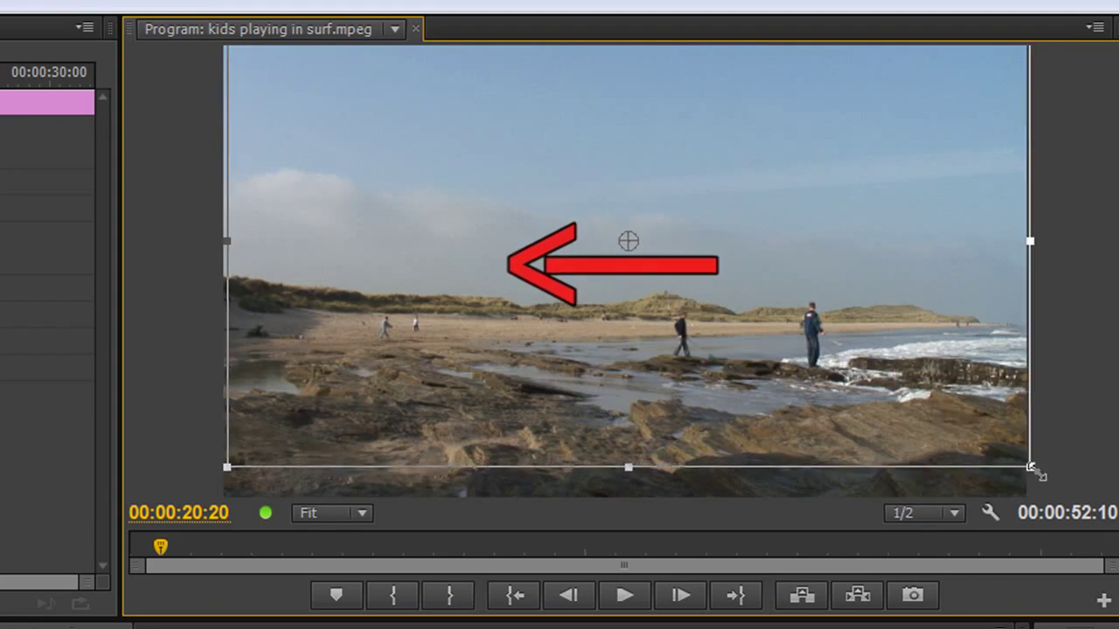
pyautogui.moveTo(951, 417)
pyautogui.mouseDown()
pyautogui.moveTo(861, 362)
pyautogui.moveTo(987, 425)
pyautogui.moveTo(931, 407)
pyautogui.mouseUp()
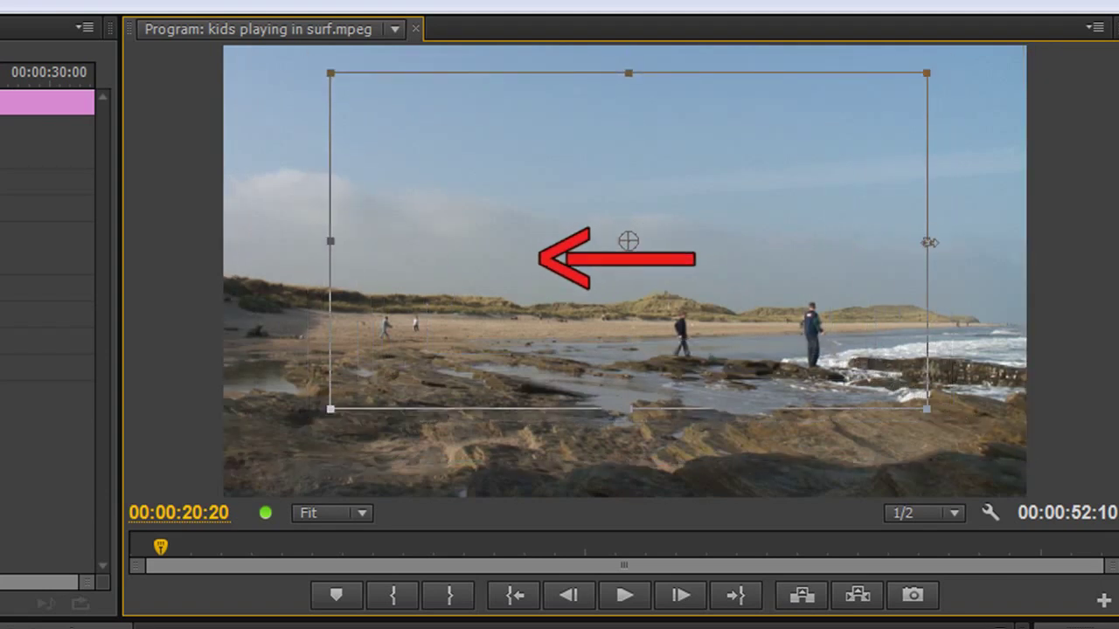
pyautogui.moveTo(930, 239); pyautogui.dragTo(892, 253)
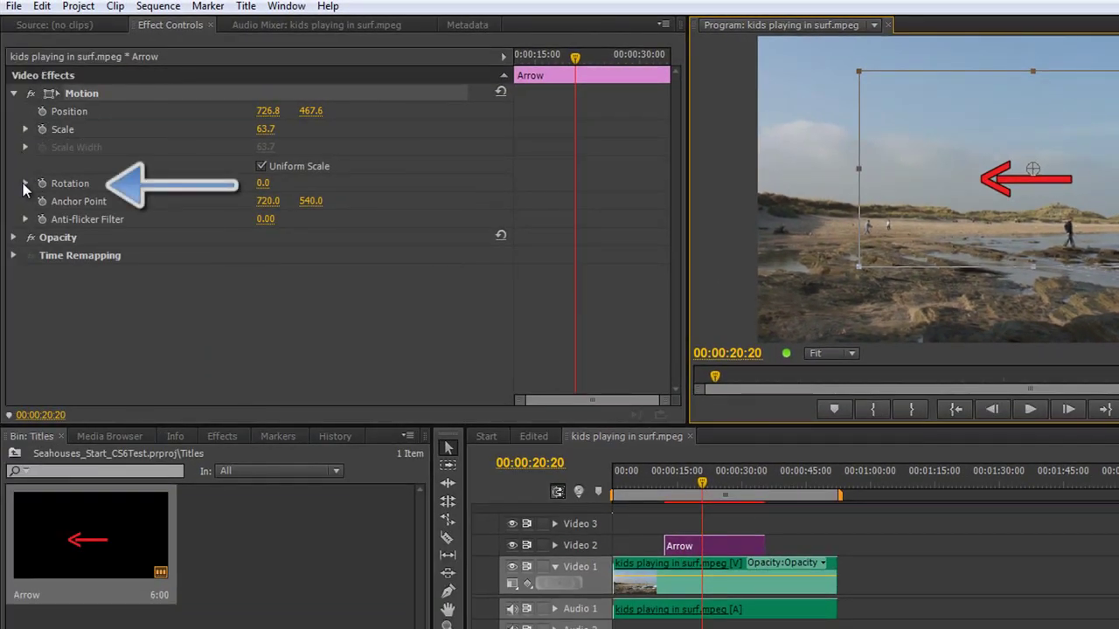
# Set the arrow's Rotation to 90°, then bring it down to 18.0°
pyautogui.click(25, 185)
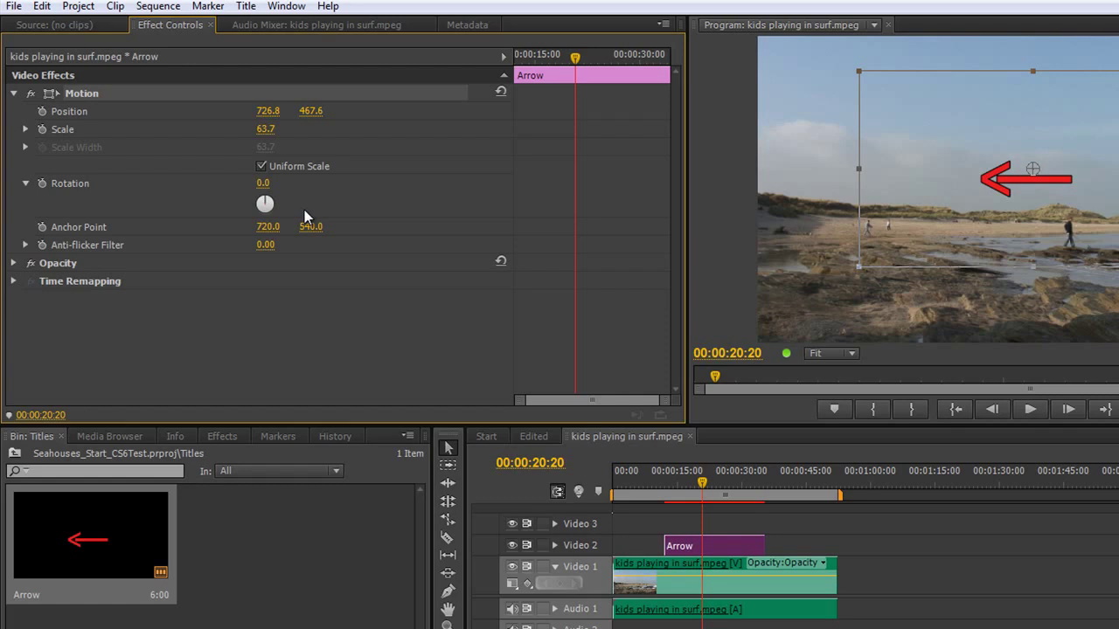
pyautogui.click(262, 185)
pyautogui.write('90')
pyautogui.press('Return')
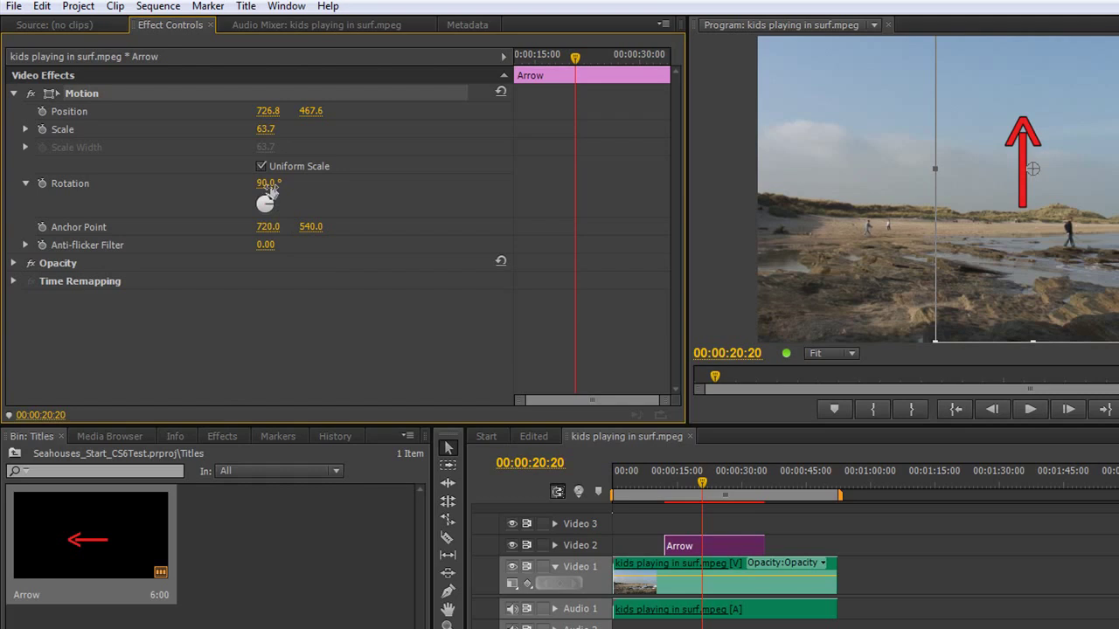
pyautogui.moveTo(268, 188); pyautogui.dragTo(213, 221)
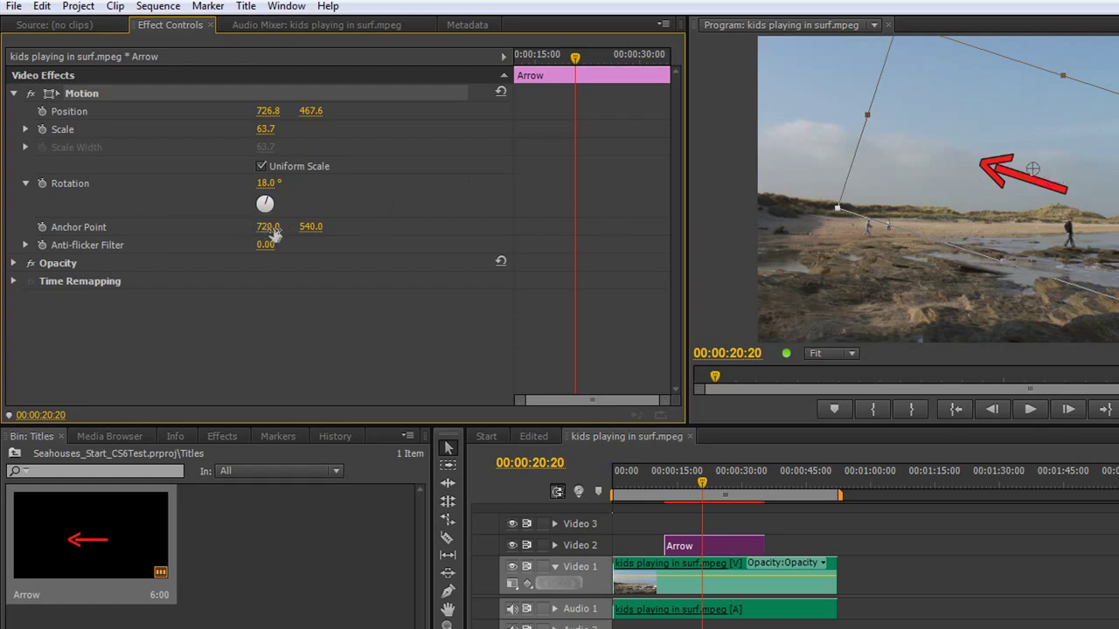
# Move the arrow's Anchor Point to 895.0, 595.0 and return its Rotation to 0.0°
pyautogui.moveTo(268, 226); pyautogui.dragTo(436, 246)
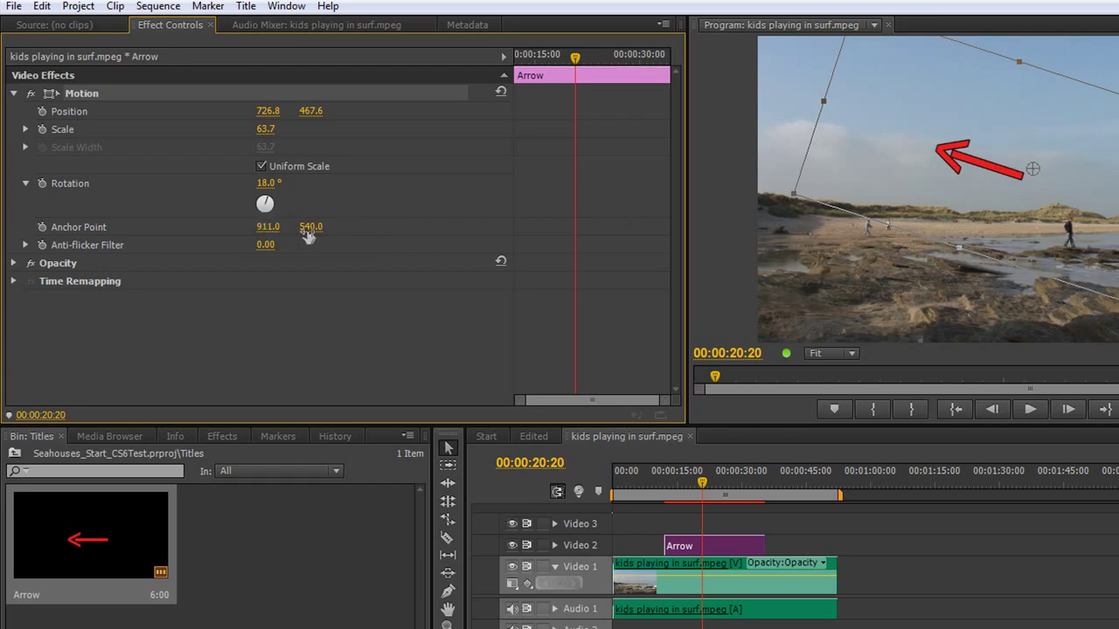
pyautogui.moveTo(309, 227); pyautogui.dragTo(358, 210)
pyautogui.moveTo(268, 226); pyautogui.dragTo(242, 232)
pyautogui.moveTo(275, 190); pyautogui.dragTo(519, 216)
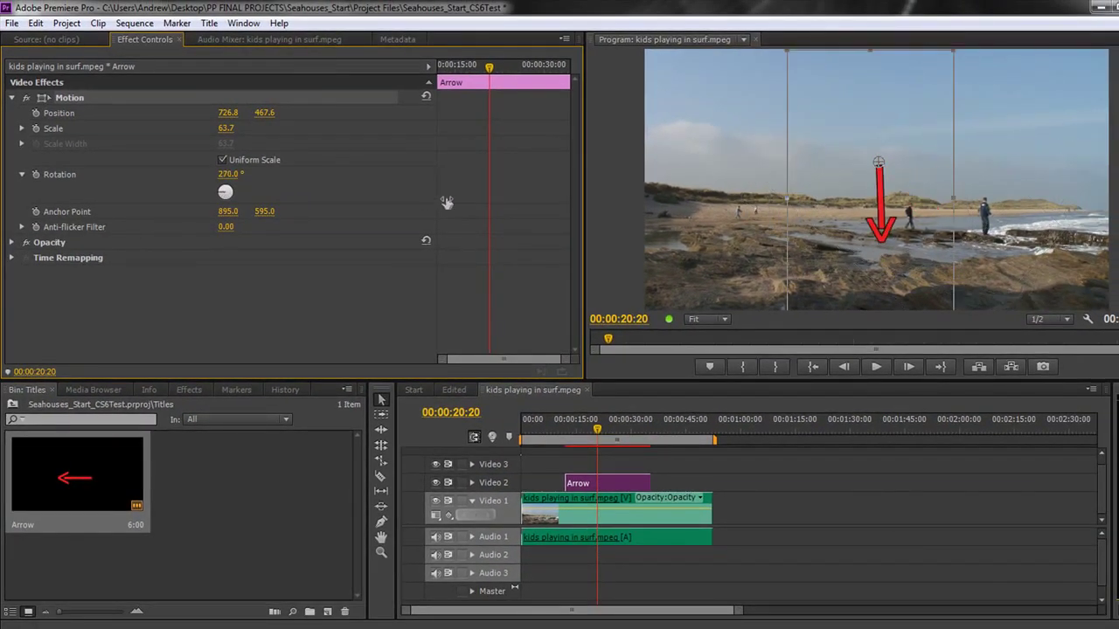
pyautogui.moveTo(447, 202); pyautogui.dragTo(246, 233)
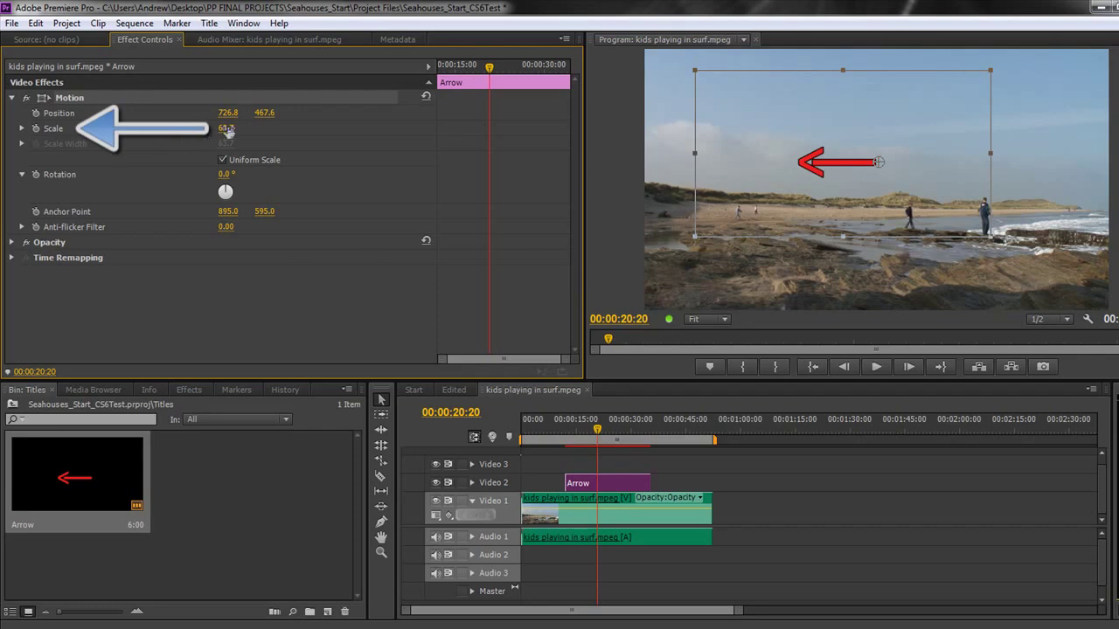
# Turn off Uniform Scale and give the arrow Scale Height 85.9 and Scale Width 65.6
pyautogui.moveTo(226, 129); pyautogui.dragTo(251, 133)
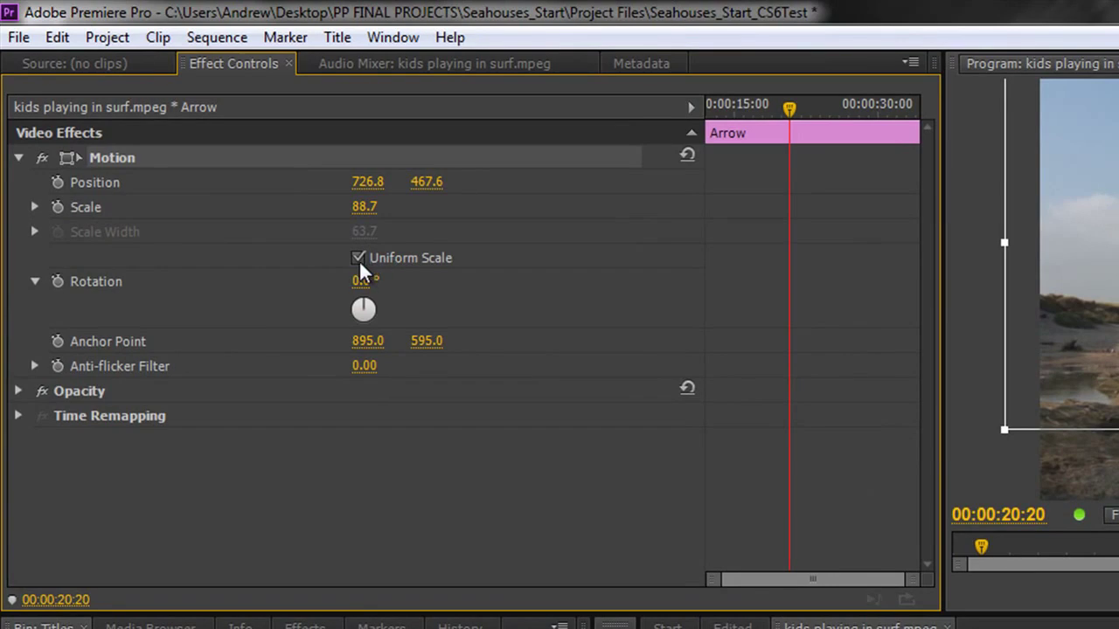
pyautogui.click(358, 258)
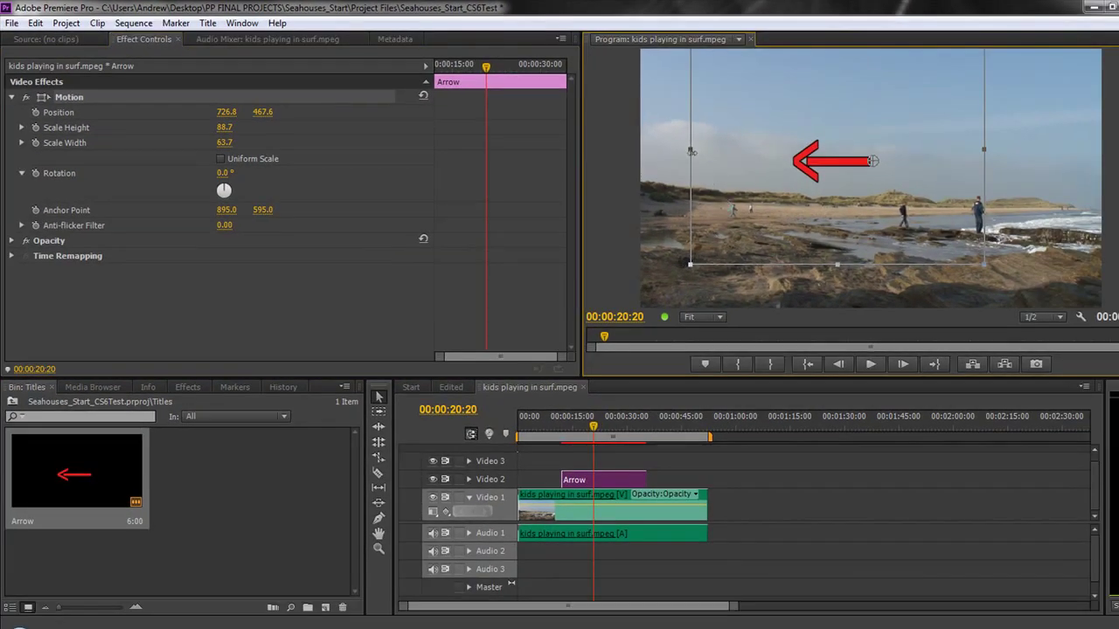
pyautogui.moveTo(690, 152); pyautogui.dragTo(716, 155)
pyautogui.moveTo(842, 262)
pyautogui.mouseDown()
pyautogui.moveTo(837, 306)
pyautogui.moveTo(842, 224)
pyautogui.moveTo(842, 241)
pyautogui.mouseUp()
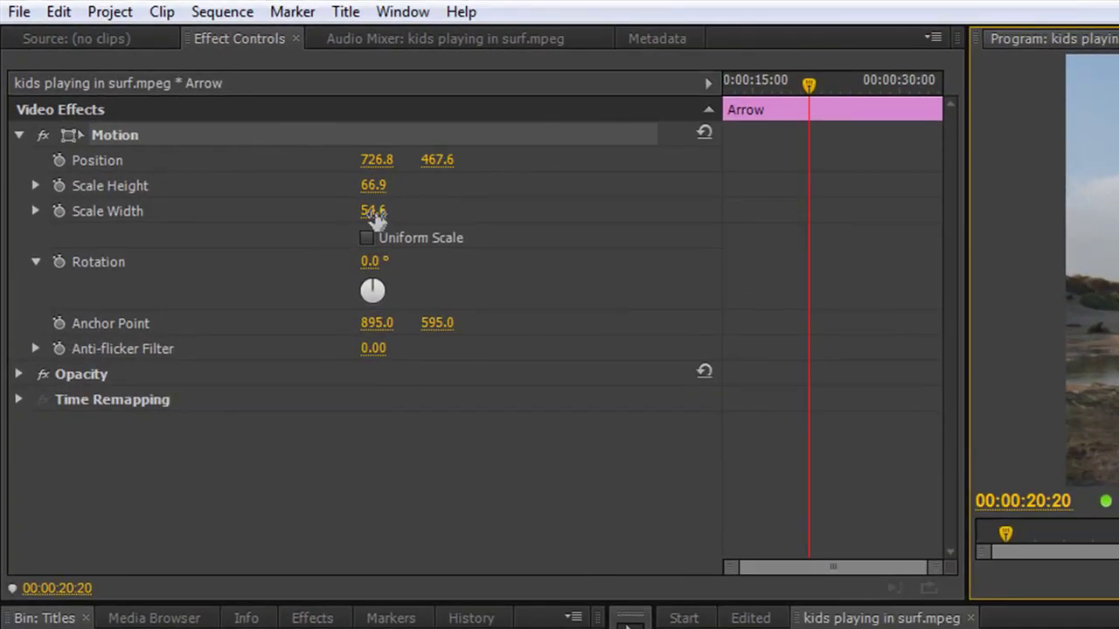
pyautogui.moveTo(376, 220)
pyautogui.mouseDown()
pyautogui.moveTo(430, 215)
pyautogui.moveTo(404, 217)
pyautogui.moveTo(377, 192)
pyautogui.moveTo(457, 204)
pyautogui.moveTo(367, 211)
pyautogui.moveTo(428, 212)
pyautogui.moveTo(390, 216)
pyautogui.mouseUp()
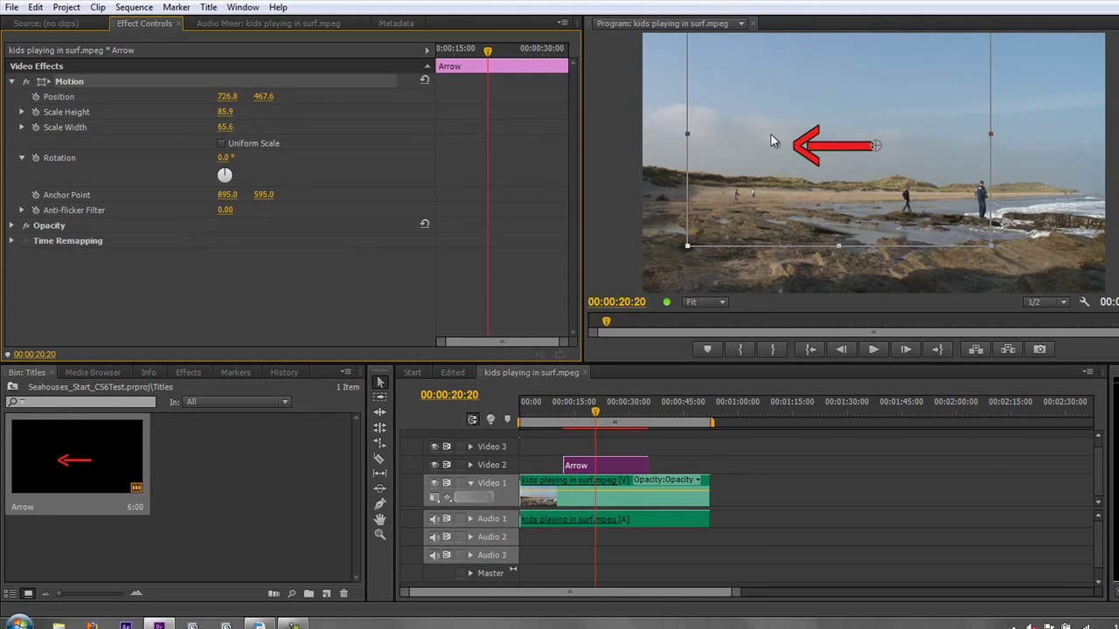
# Place the arrow at 595.1, 502.9, scale it uniformly to 78.9, and rotate it 203.0°
pyautogui.moveTo(779, 136)
pyautogui.mouseDown()
pyautogui.moveTo(839, 167)
pyautogui.moveTo(779, 149)
pyautogui.mouseUp()
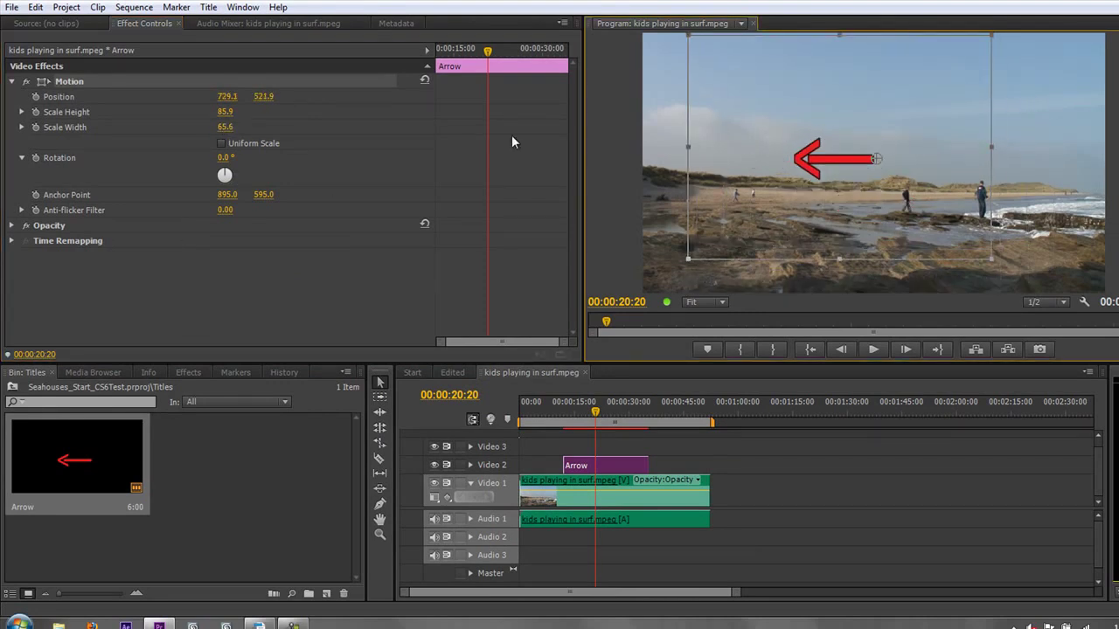
pyautogui.moveTo(227, 96); pyautogui.dragTo(232, 170)
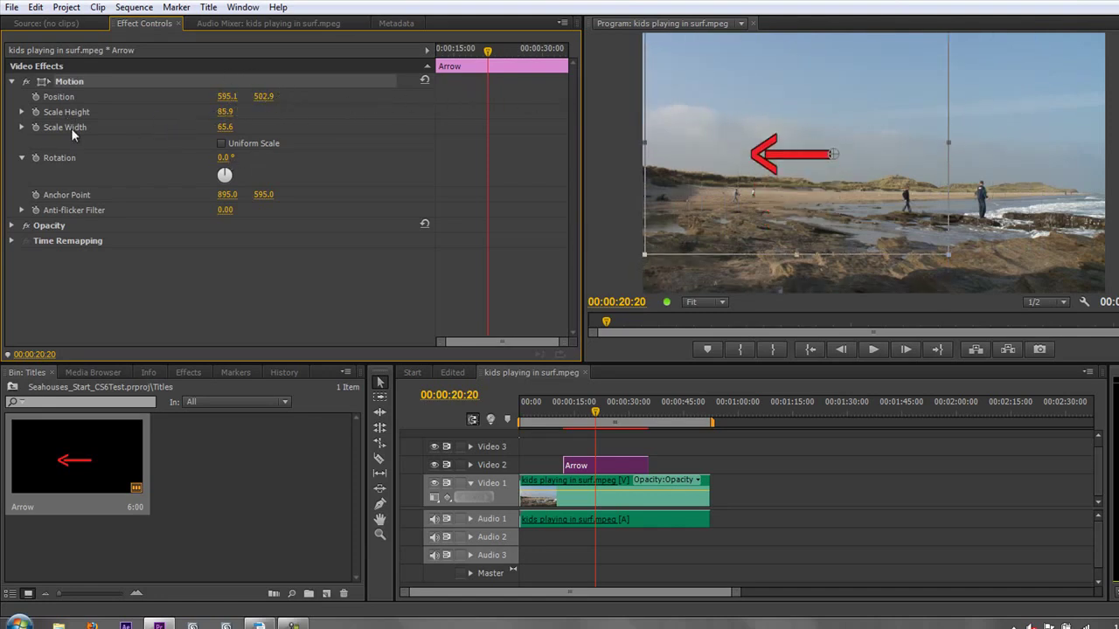
pyautogui.click(222, 144)
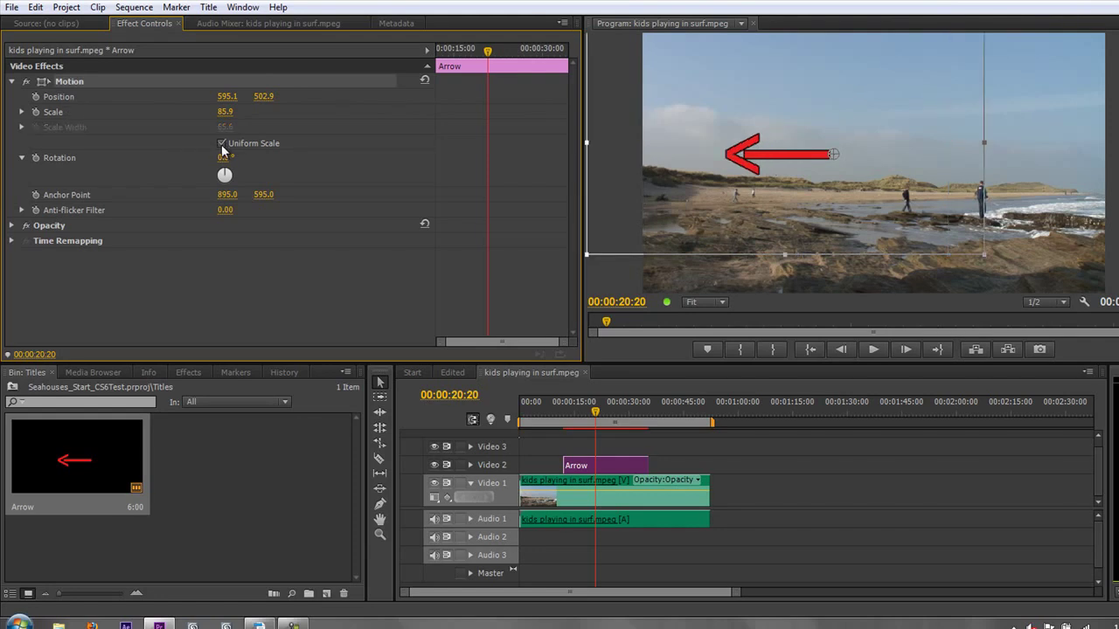
pyautogui.moveTo(224, 120); pyautogui.dragTo(379, 169)
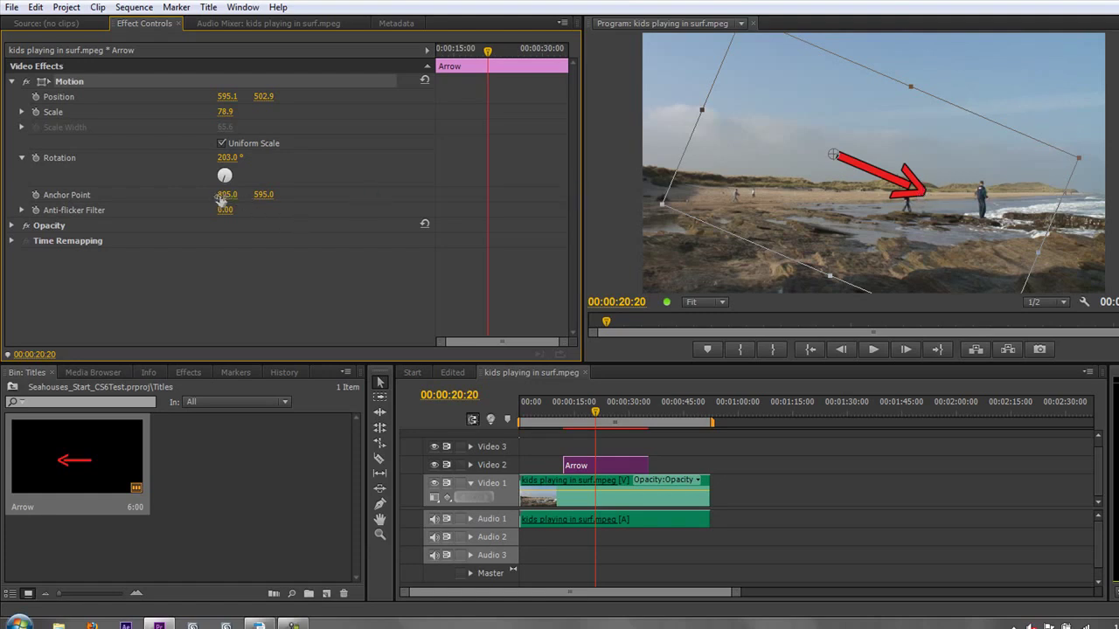
# Aim the arrow at the person: anchor 485, 595, position 819.2, 641.7, rotation 228°, Opacity keyframe 100%
pyautogui.moveTo(228, 201); pyautogui.dragTo(139, 184)
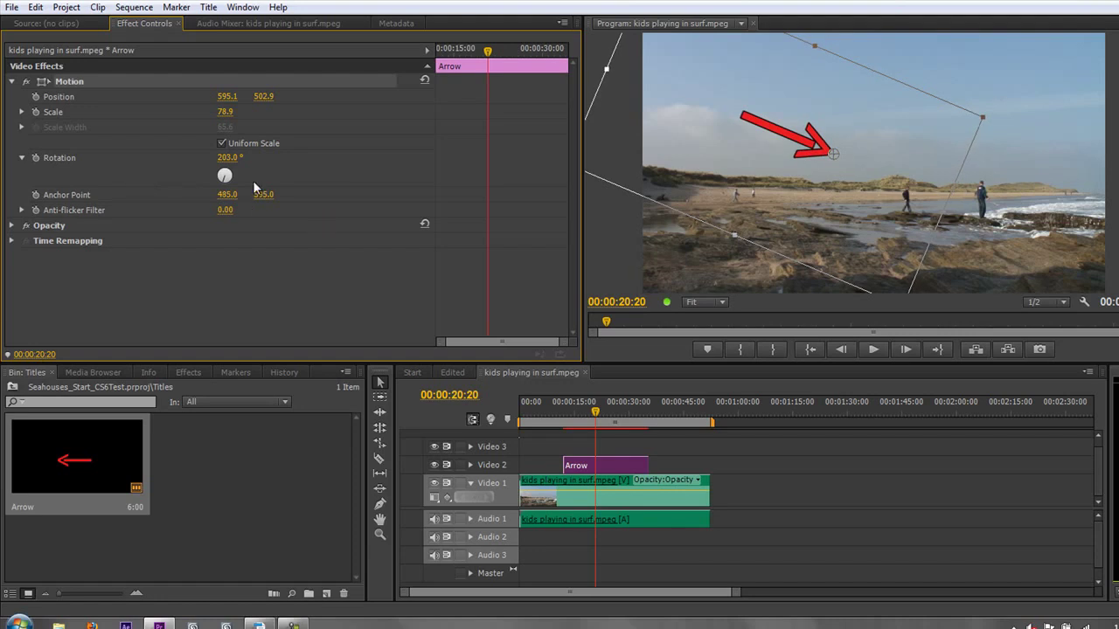
pyautogui.moveTo(219, 165); pyautogui.dragTo(429, 160)
pyautogui.moveTo(801, 163); pyautogui.dragTo(873, 197)
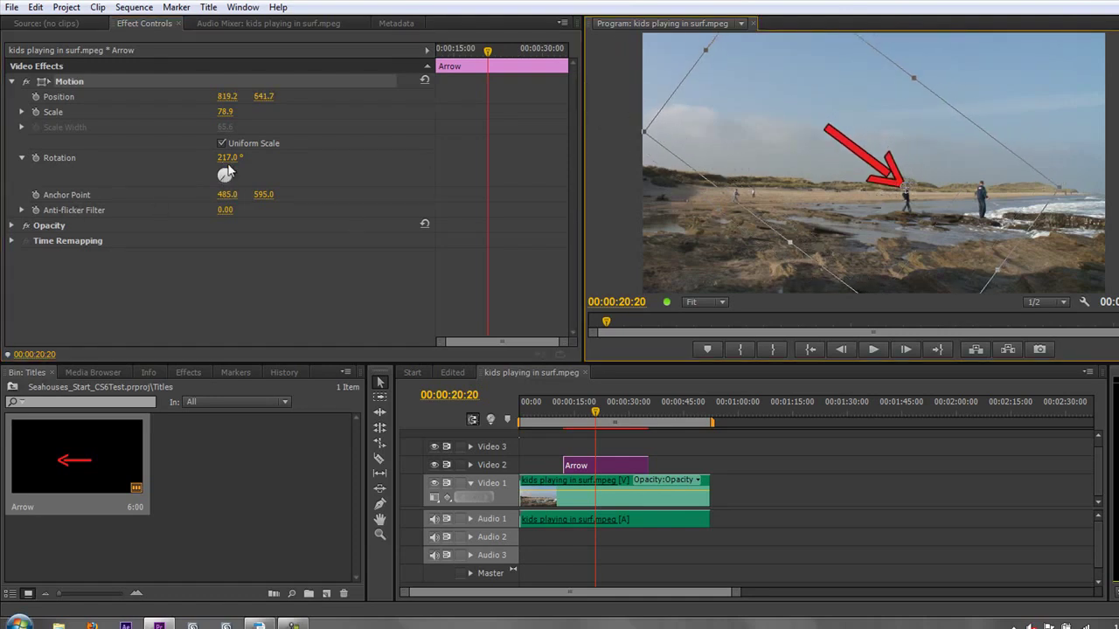
pyautogui.moveTo(230, 158)
pyautogui.mouseDown()
pyautogui.moveTo(346, 162)
pyautogui.moveTo(190, 175)
pyautogui.moveTo(220, 180)
pyautogui.moveTo(236, 164)
pyautogui.mouseUp()
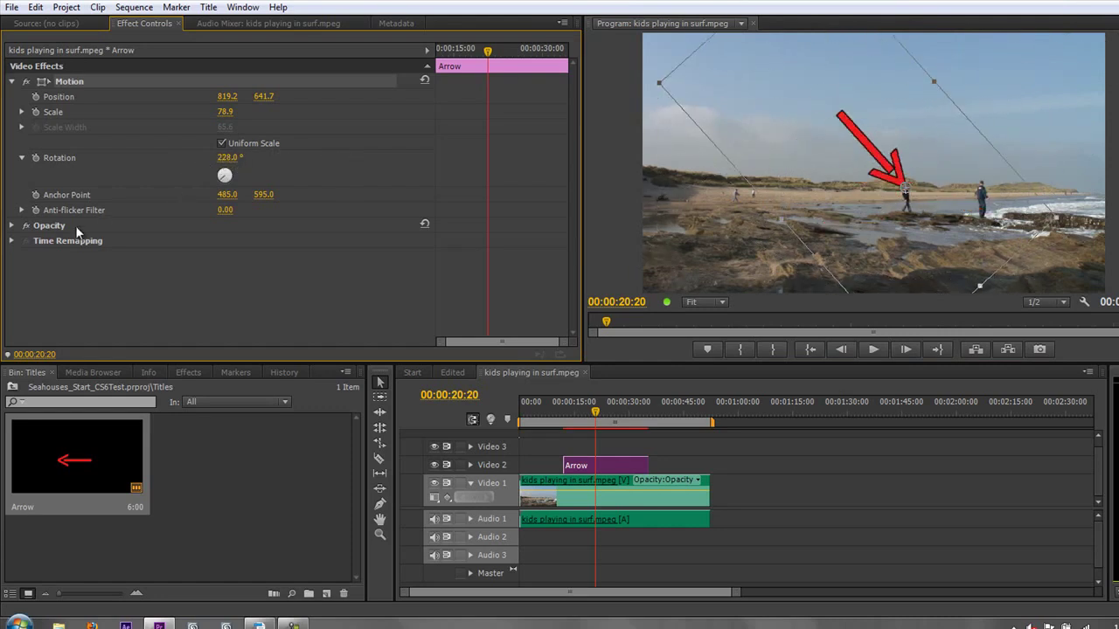
pyautogui.click(12, 226)
pyautogui.moveTo(231, 244); pyautogui.dragTo(204, 250)
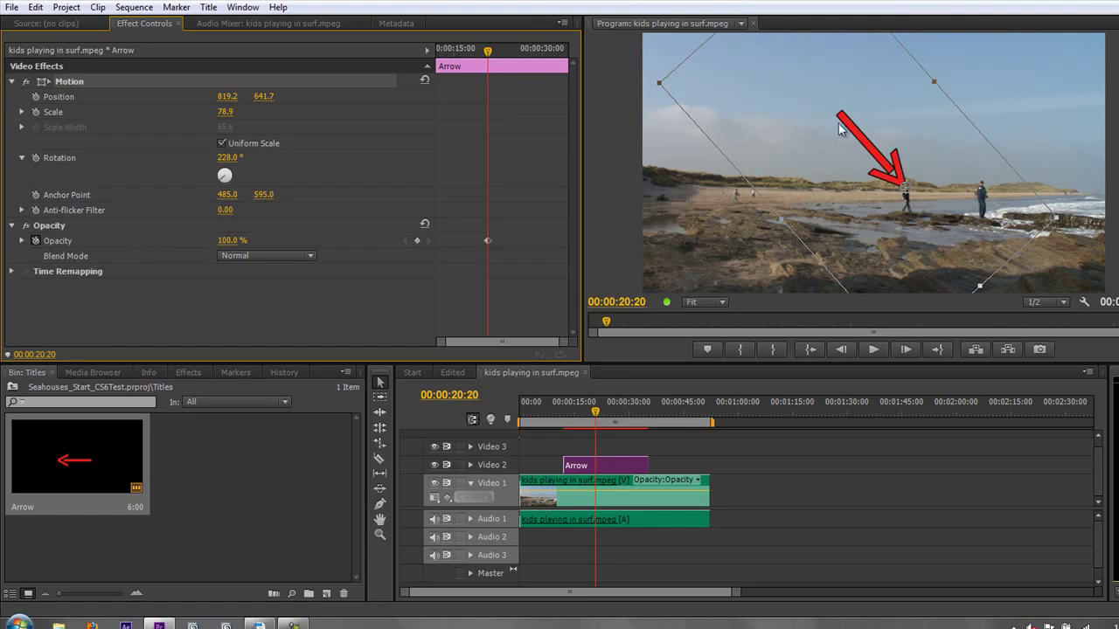
# Drag the arrow to Position 586.0, 1079.1 at the frame's bottom edge and test its opacity
pyautogui.moveTo(858, 128); pyautogui.dragTo(776, 243)
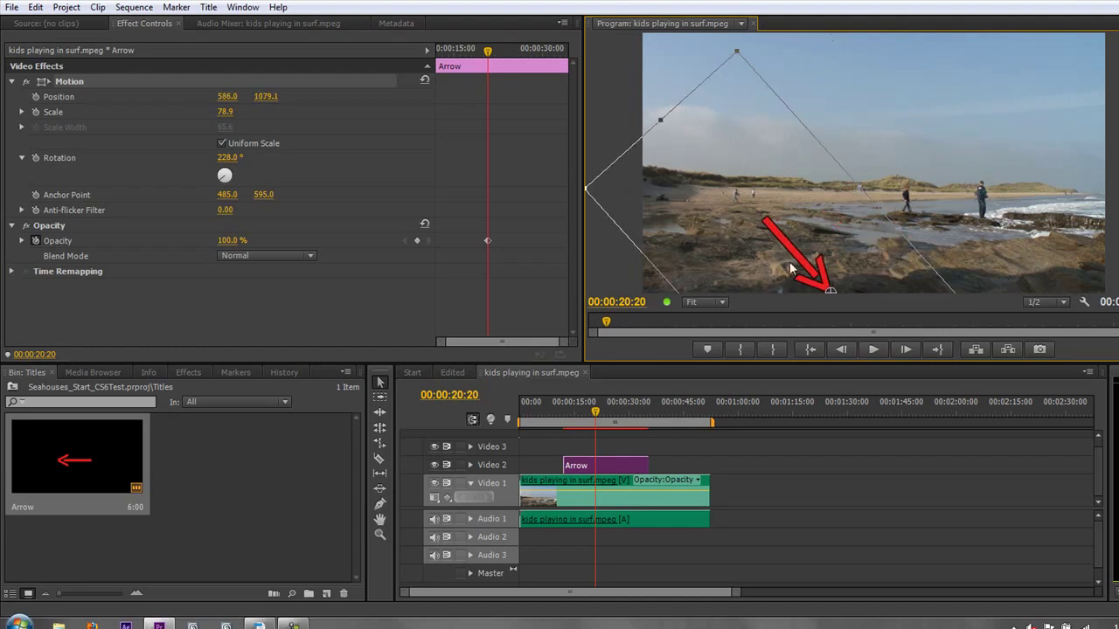
pyautogui.moveTo(231, 244)
pyautogui.mouseDown()
pyautogui.moveTo(111, 256)
pyautogui.moveTo(237, 255)
pyautogui.mouseUp()
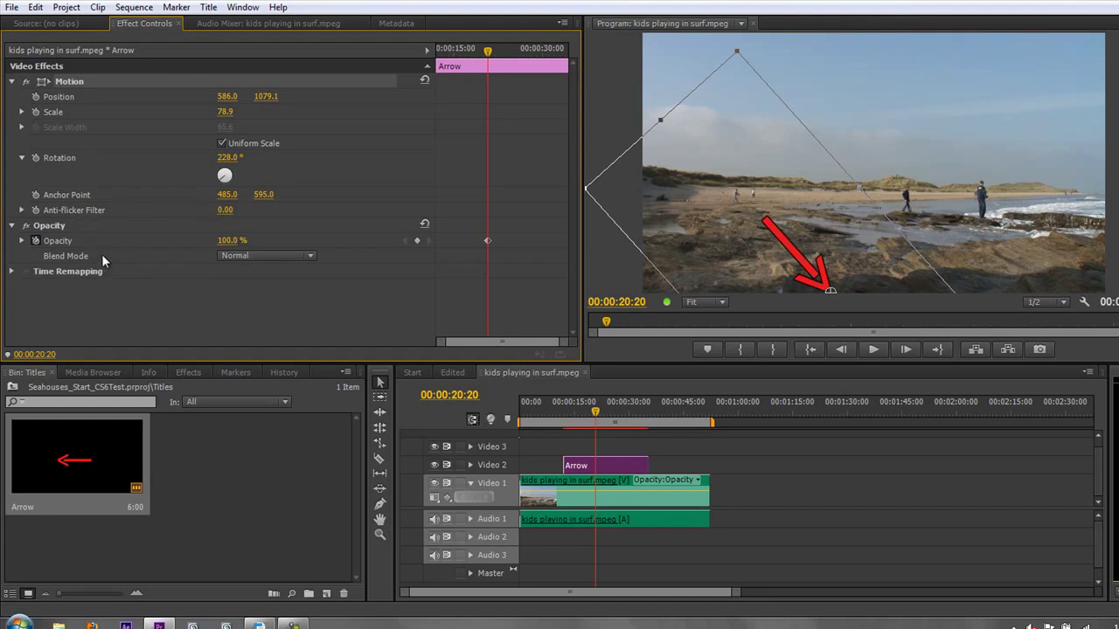